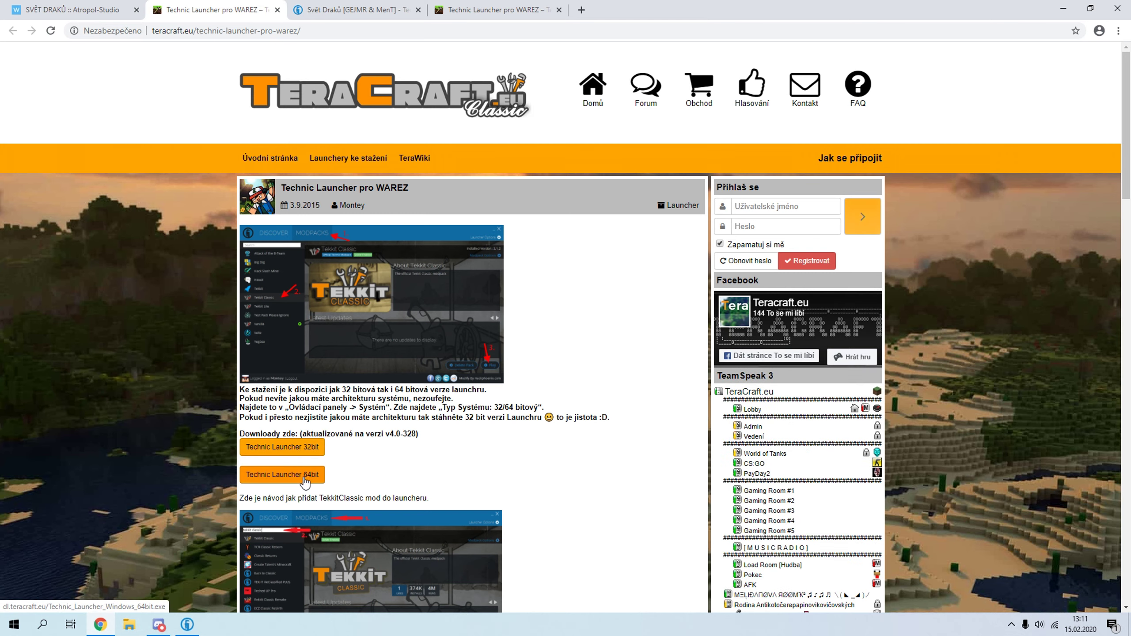
Check in the computer's system properties whether Windows is 32-bit or 64-bit, and close the windows opened for it
left_click(129, 624)
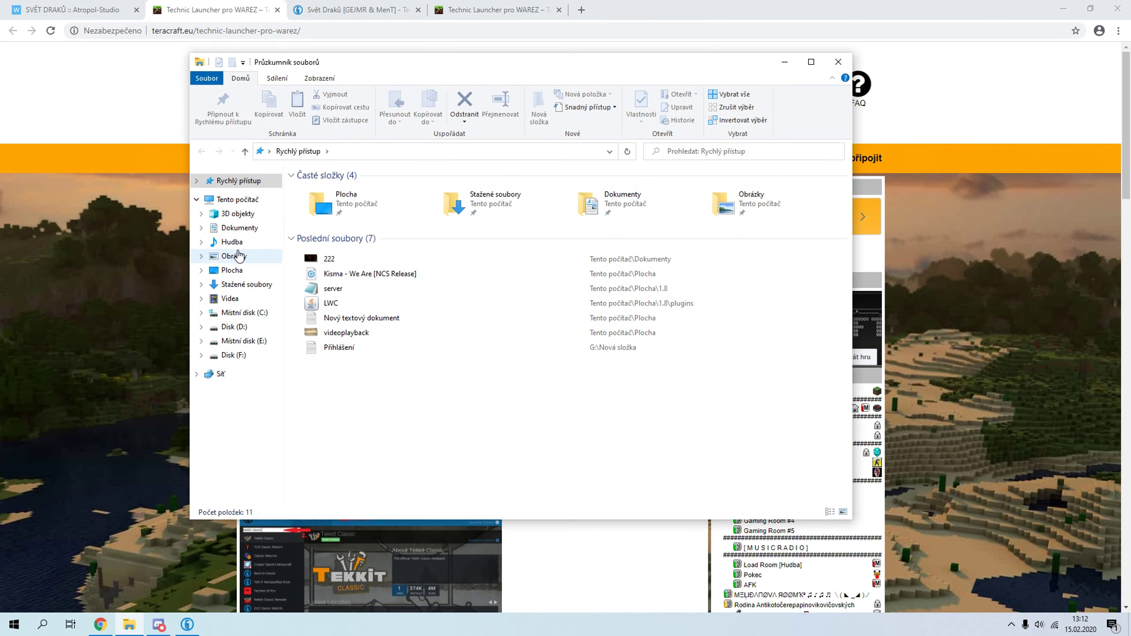
left_click(238, 199)
right_click(390, 403)
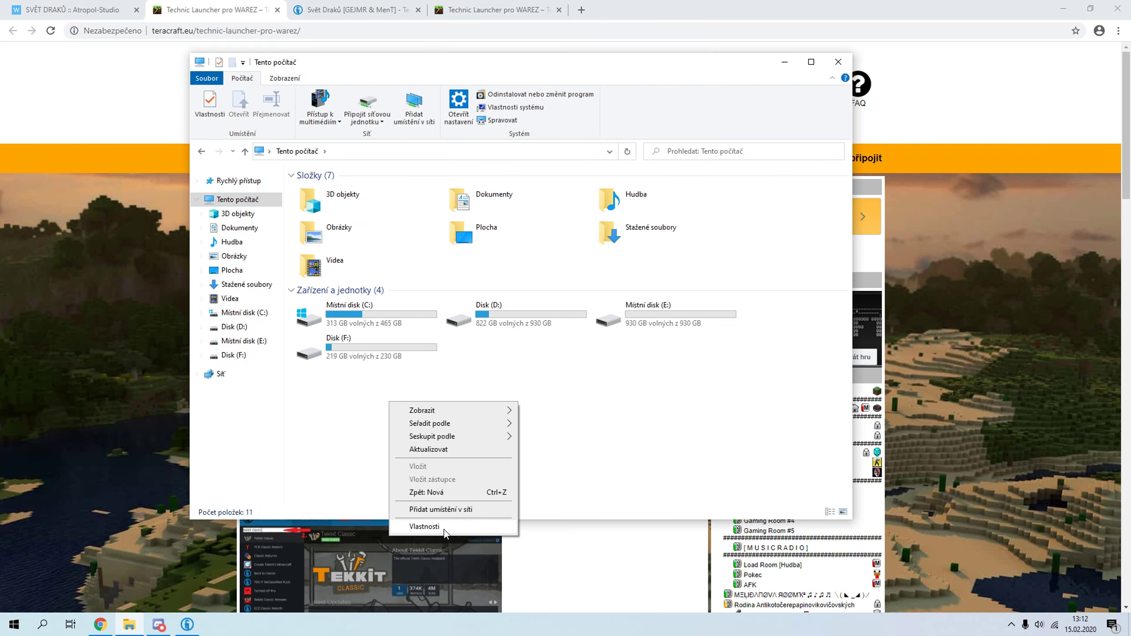
left_click(426, 526)
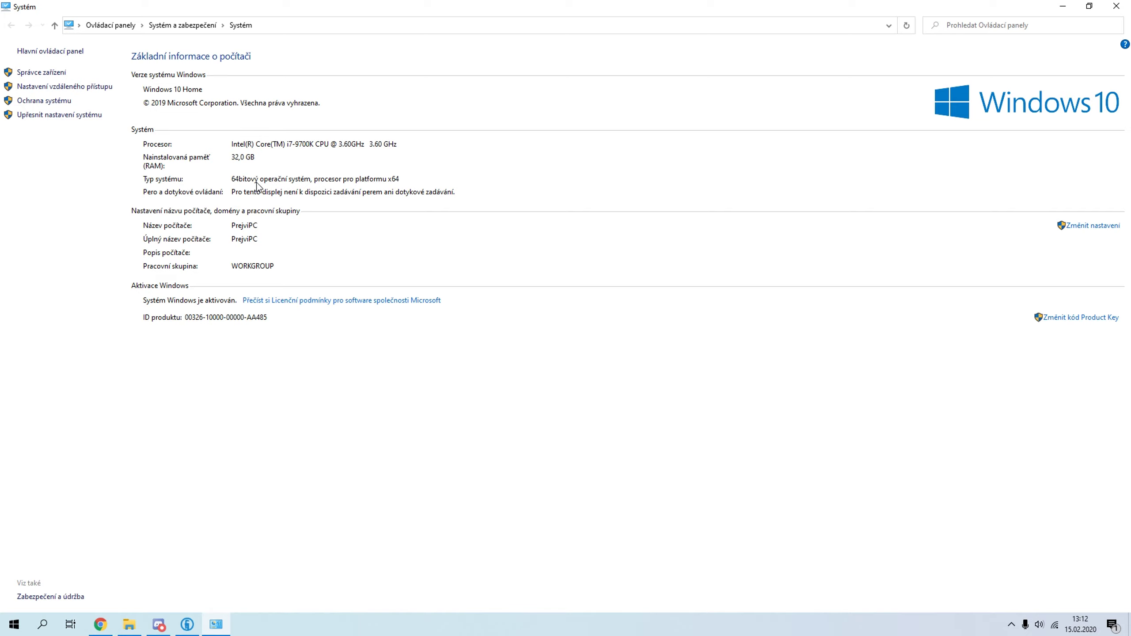
left_click(1117, 5)
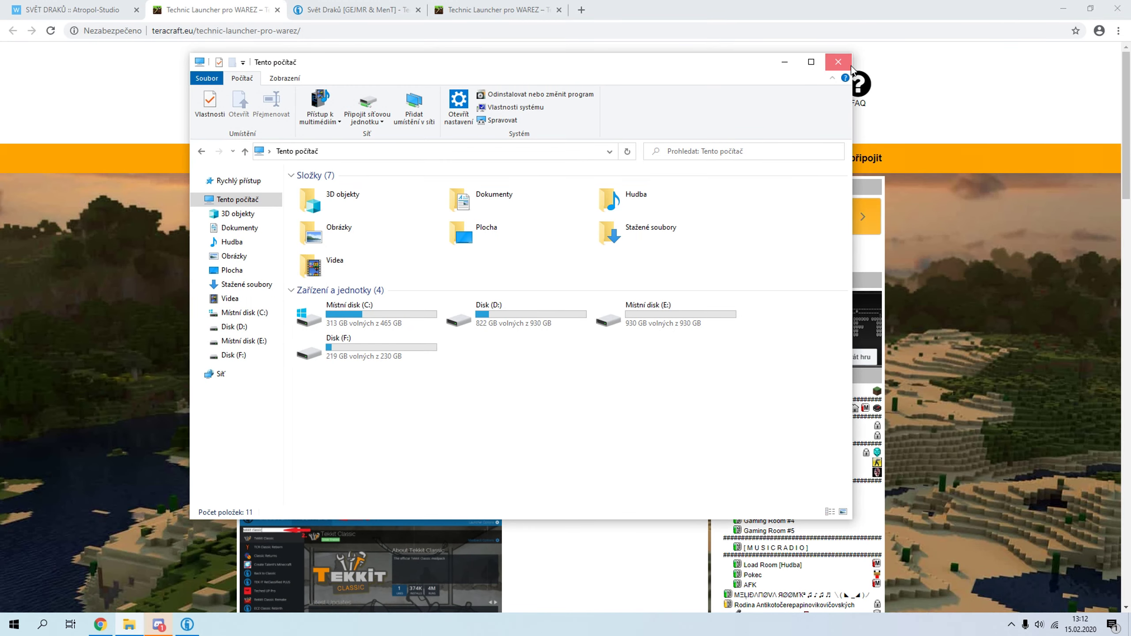
left_click(838, 61)
Open the SVĚT DRAKŮ DOWNLOAD link on the Atropol Minecraft page and close the Technic Launcher pages and the duplicate modpack page
left_click(277, 10)
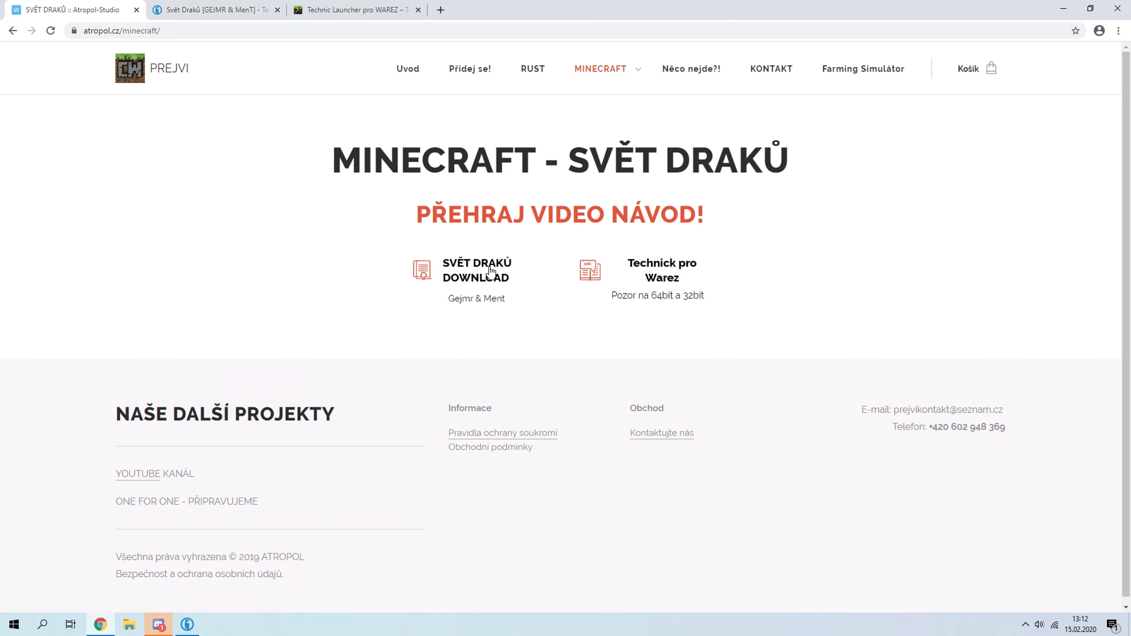
left_click(487, 275)
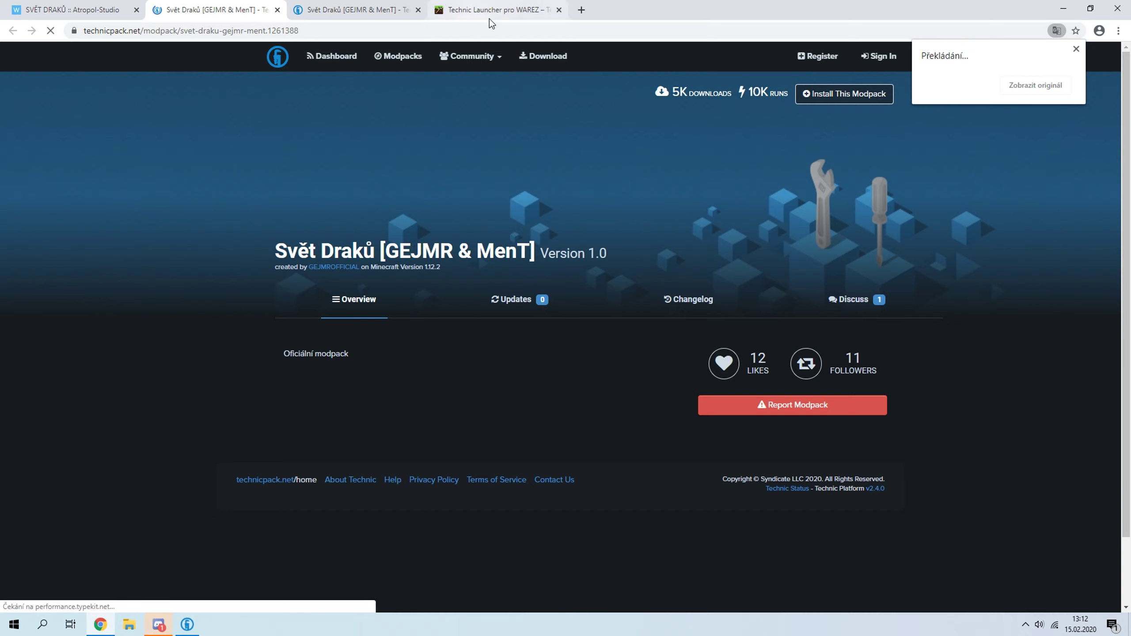
left_click(559, 10)
left_click(417, 10)
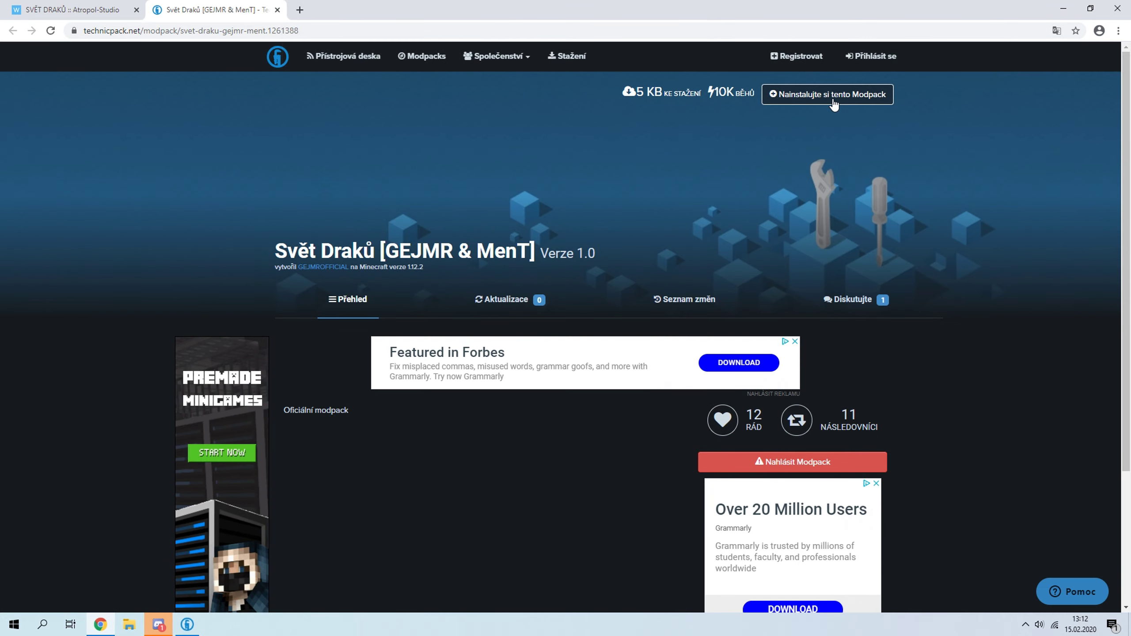
Show the install instructions for the Svět Draků [GEJMR & MenT] modpack and copy its modpack URL
left_click(832, 97)
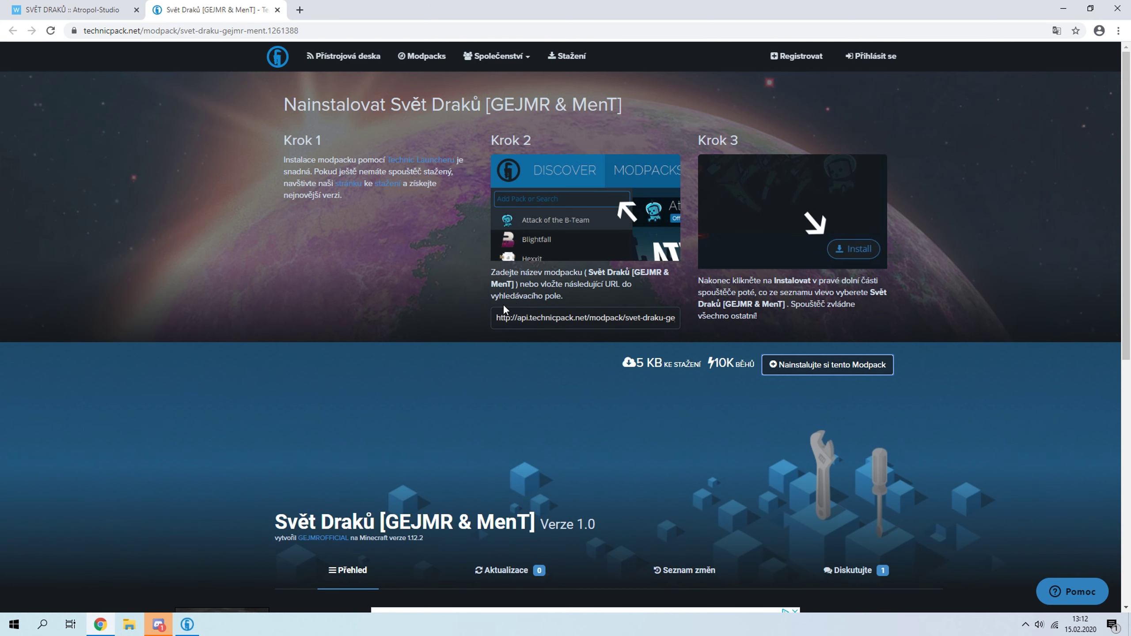
left_click(507, 312)
key("ctrl+c")
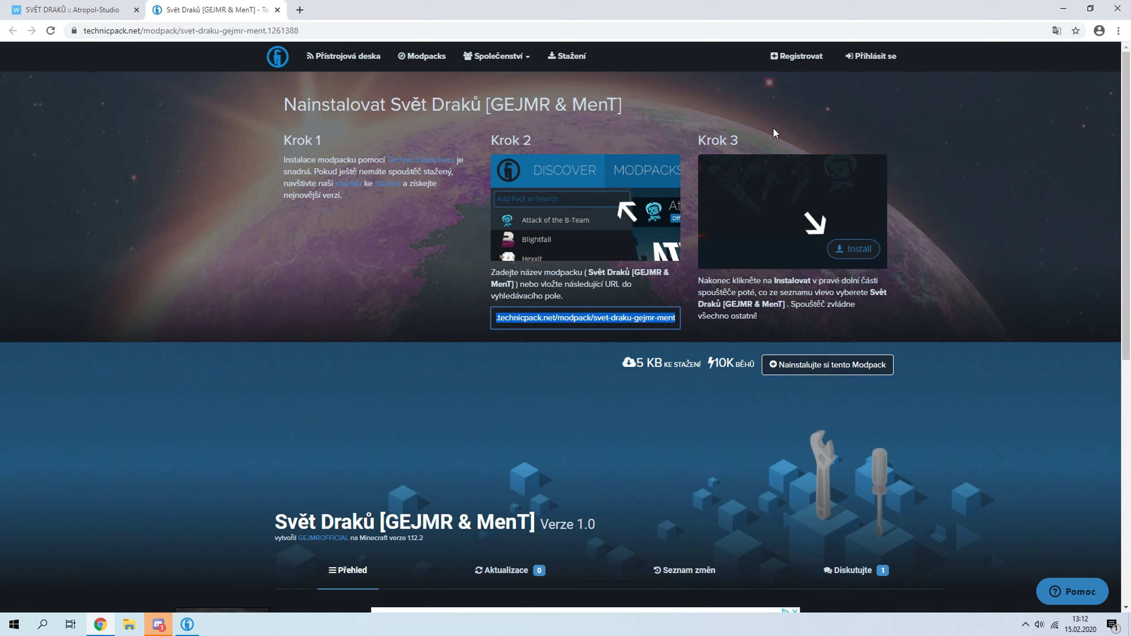
Switch from the browser to the Technic Launcher and log in with the player name
left_click(1063, 8)
left_click_drag(789, 152, 634, 130)
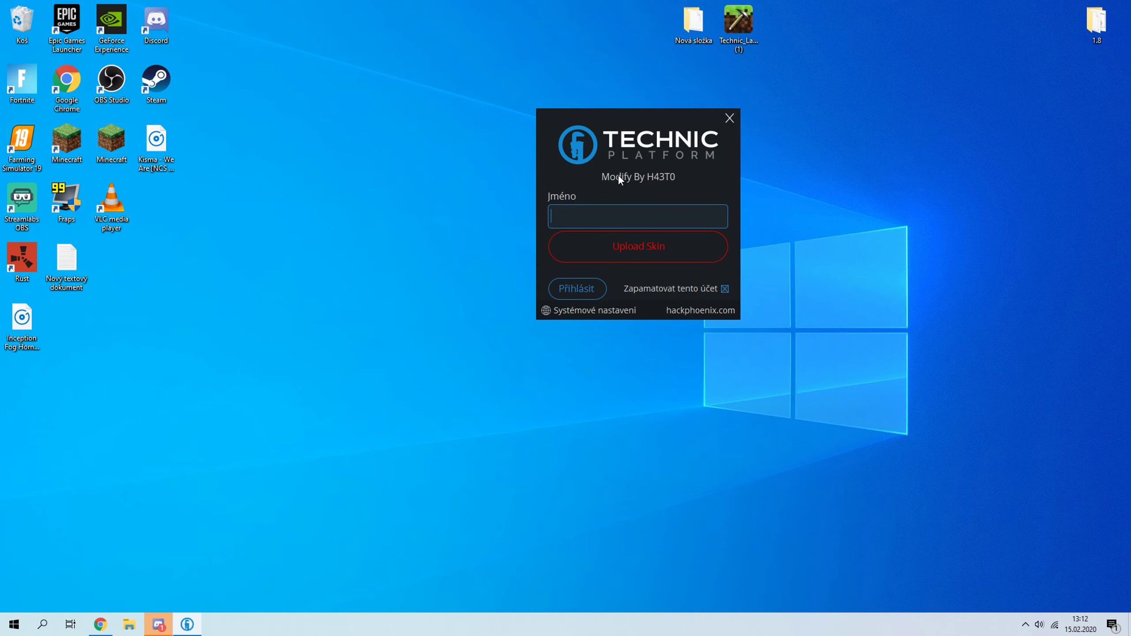
type("Prejvi")
key("Return")
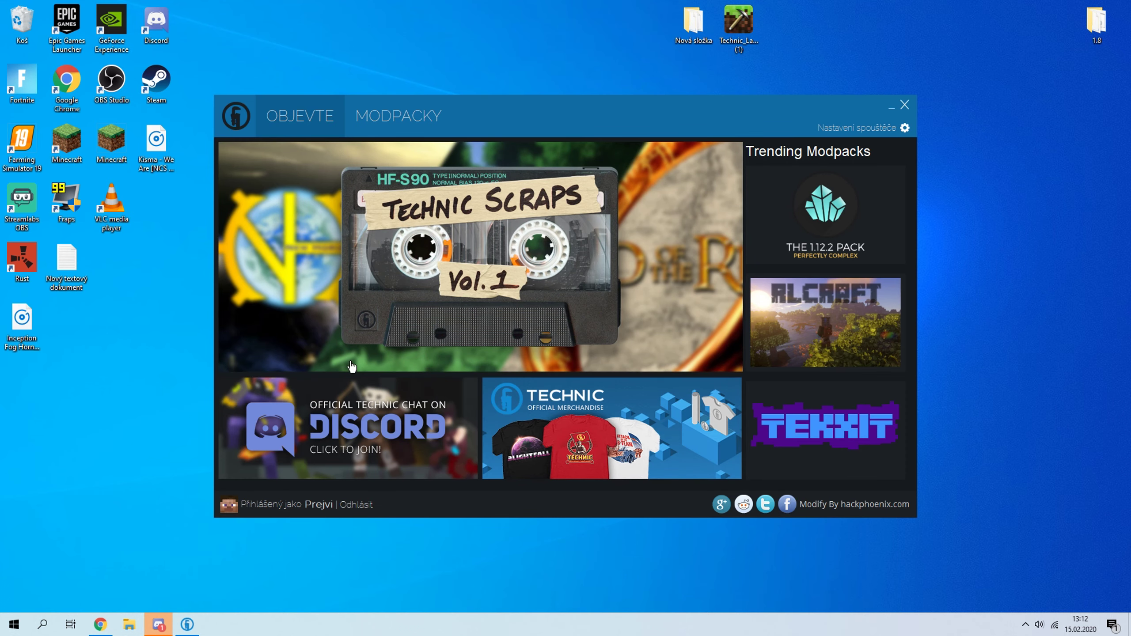
Install the Svět Draků [GEJMR & MenT] modpack by searching for the copied URL, and launch it
left_click(382, 123)
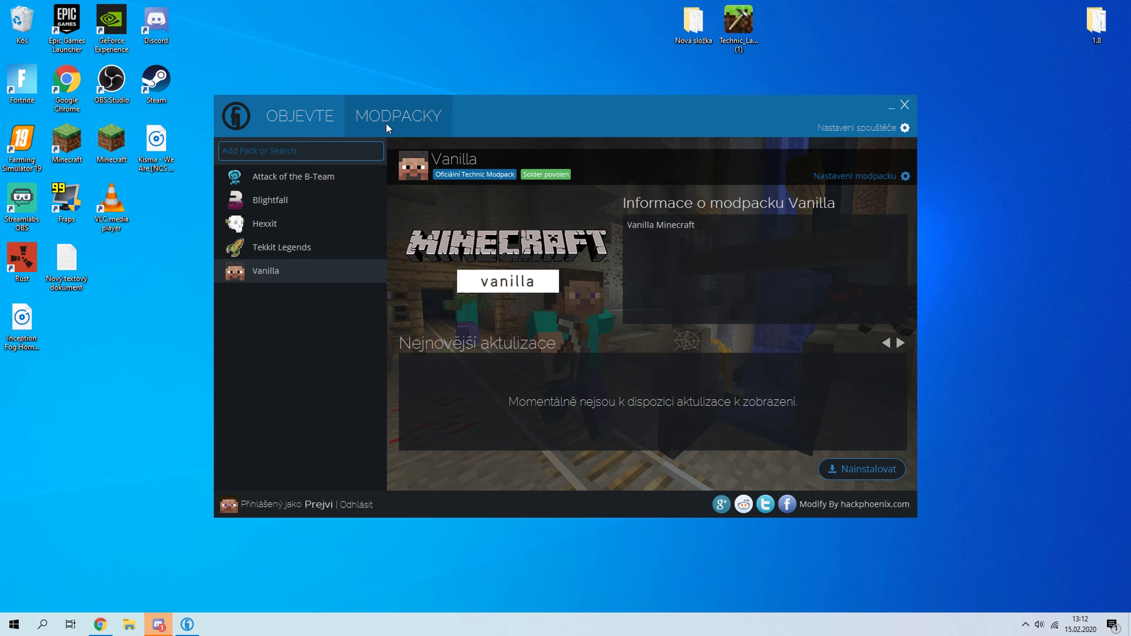
left_click(297, 152)
key("ctrl+v")
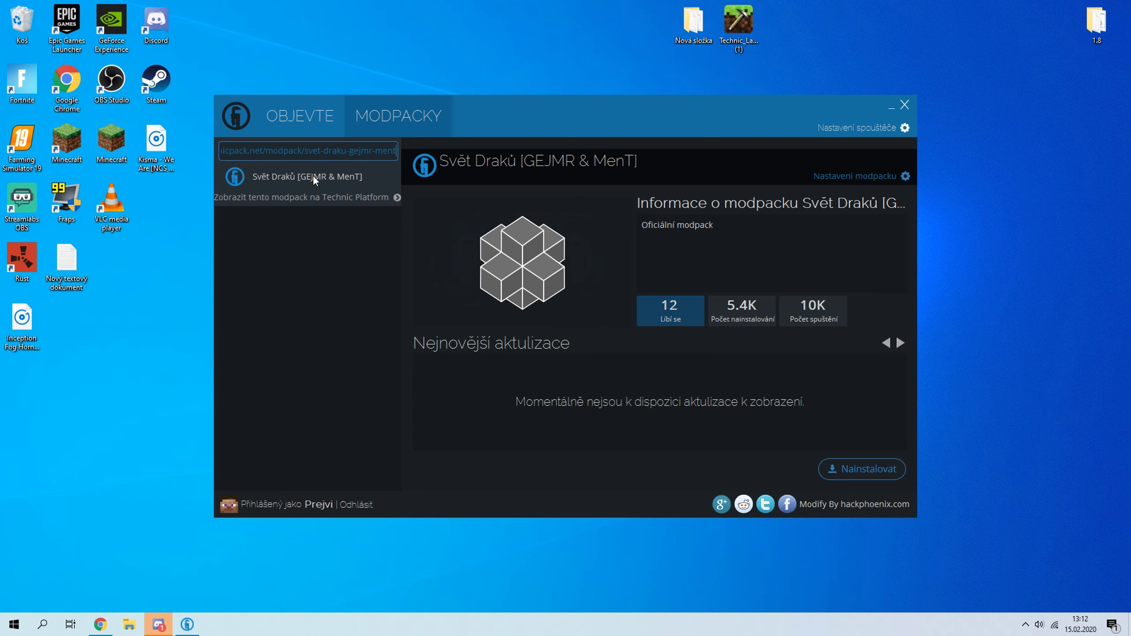
left_click(858, 461)
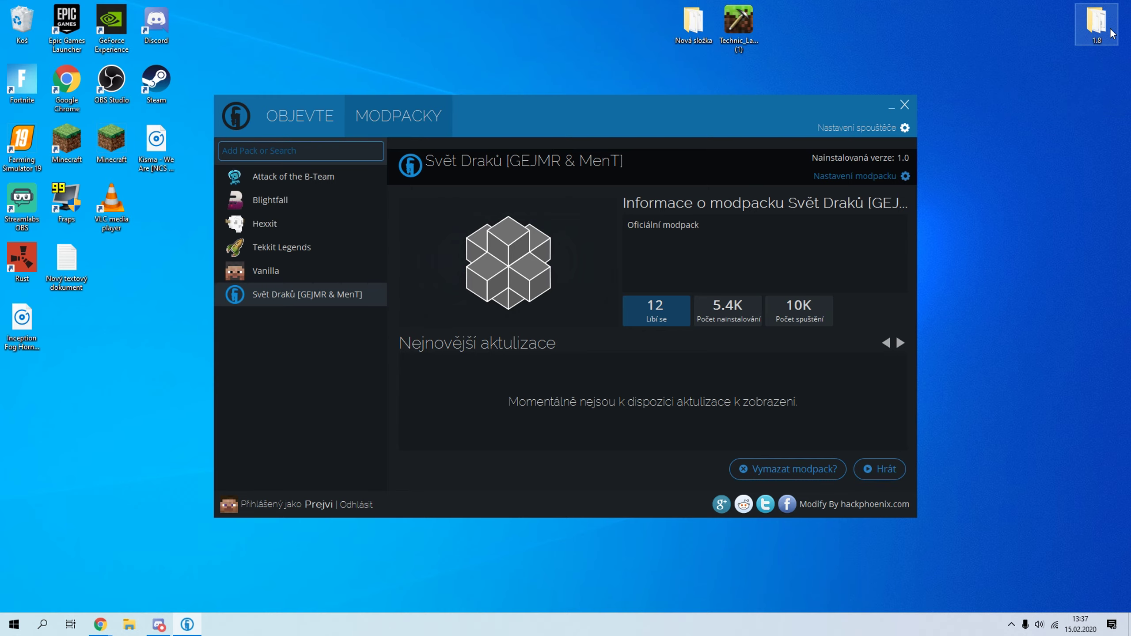
left_click(895, 472)
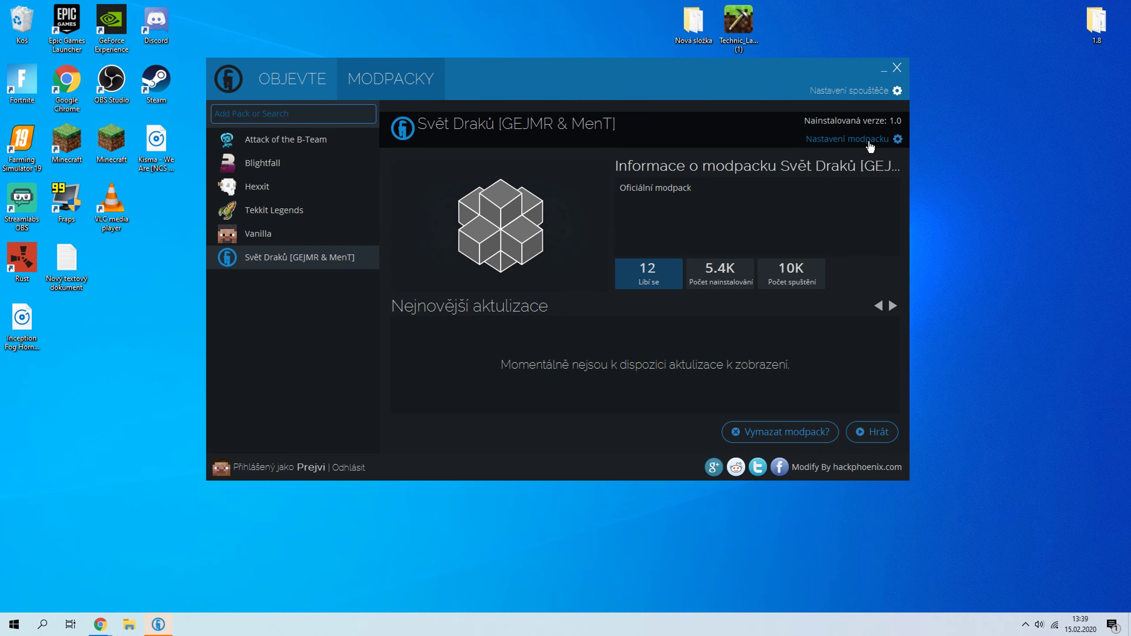
Review the Svět Draků modpack's settings and the launcher's general settings, including its behaviour when a modpack starts
left_click(867, 140)
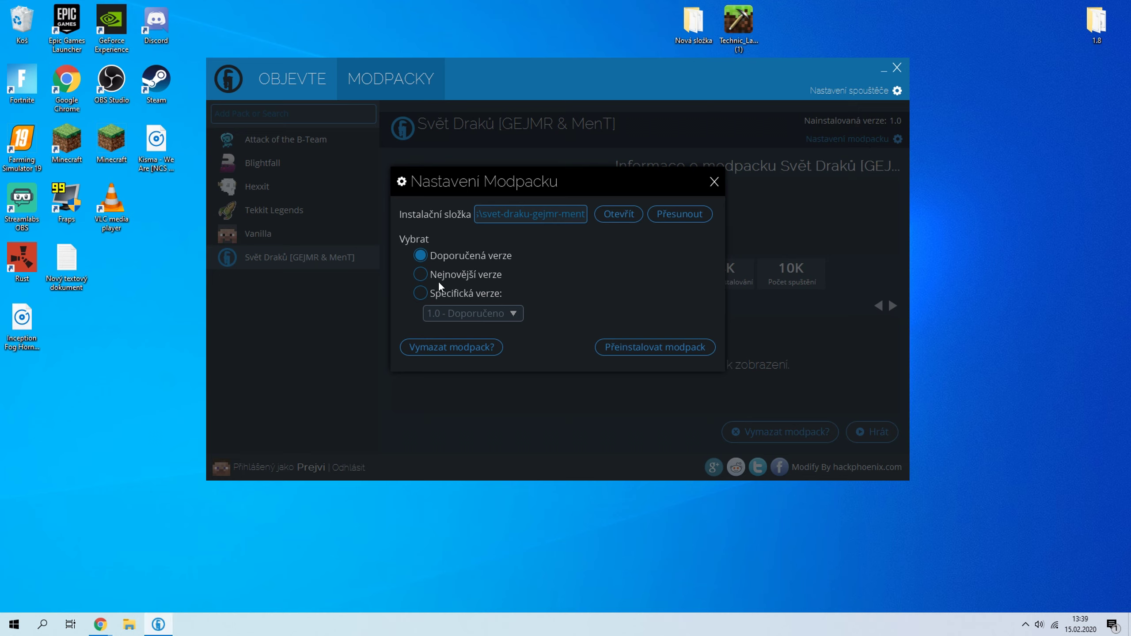
left_click(714, 181)
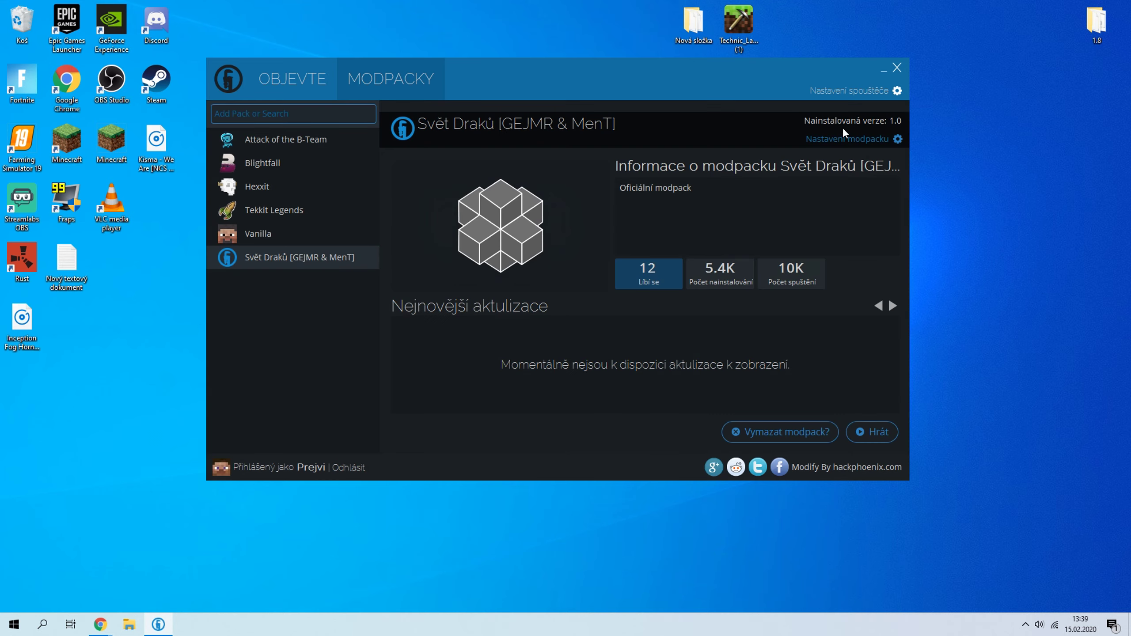
left_click(843, 92)
left_click(541, 253)
left_click(541, 253)
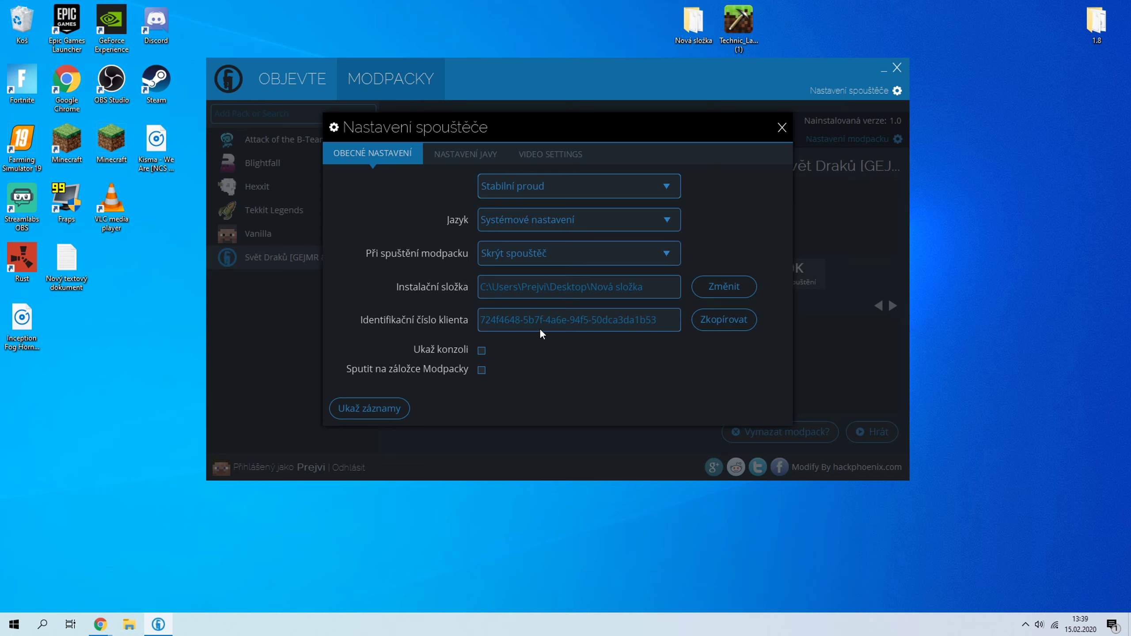
Set the memory in the launcher's Java settings to 3 GB and close the settings
left_click(489, 156)
left_click(567, 218)
left_click(528, 300)
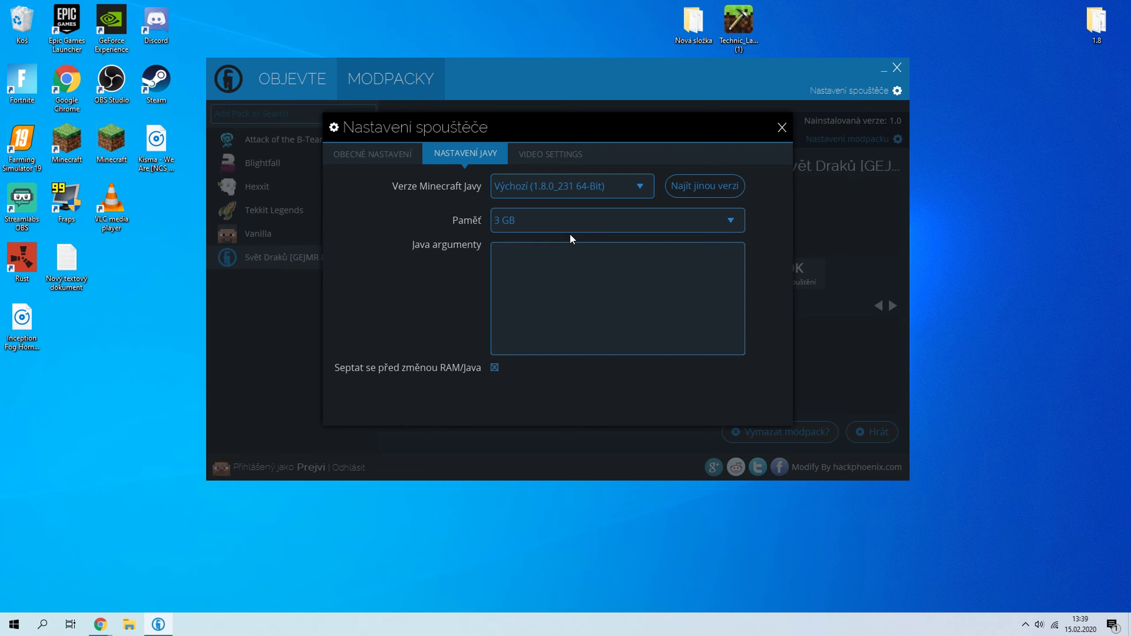
left_click(781, 131)
Launch the Svět Draků modpack and open the singleplayer world selection in a maximised Minecraft window
left_click(866, 436)
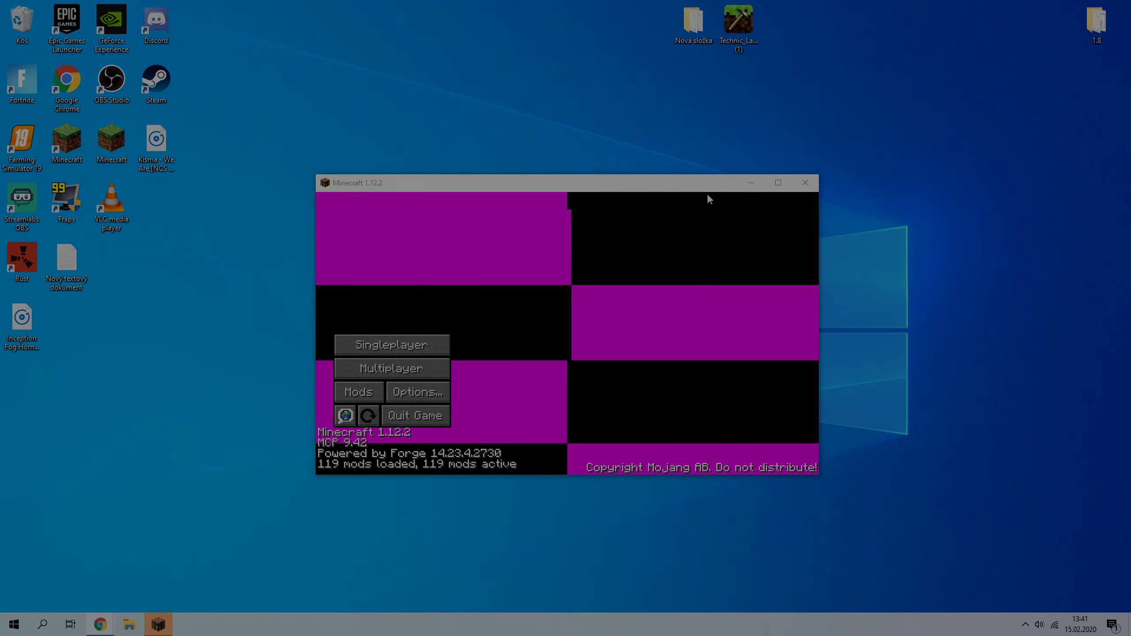
left_click(778, 182)
left_click(258, 319)
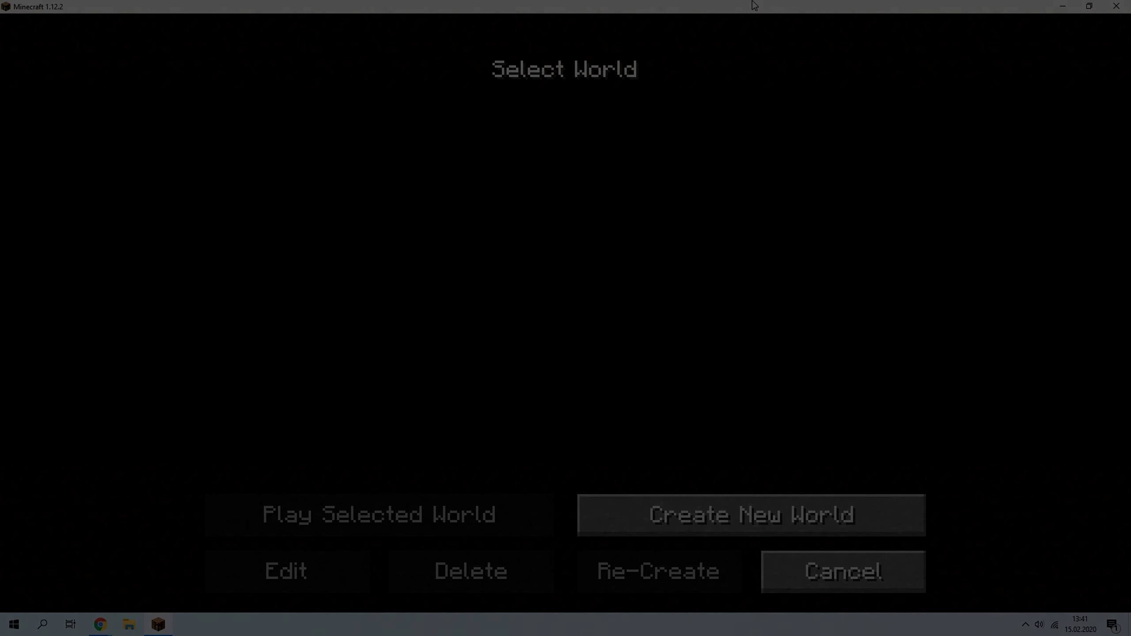